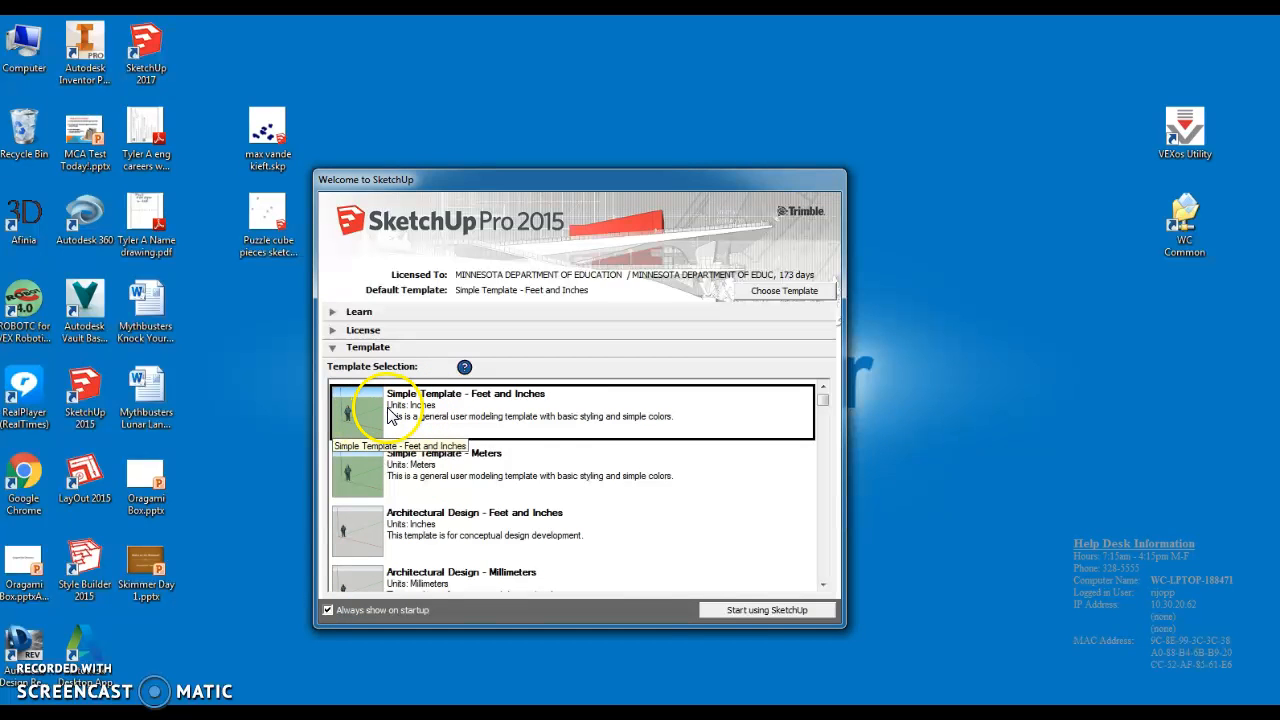
Start a new model with the Simple Template - Feet and Inches and delete the default human figure.
click(759, 613)
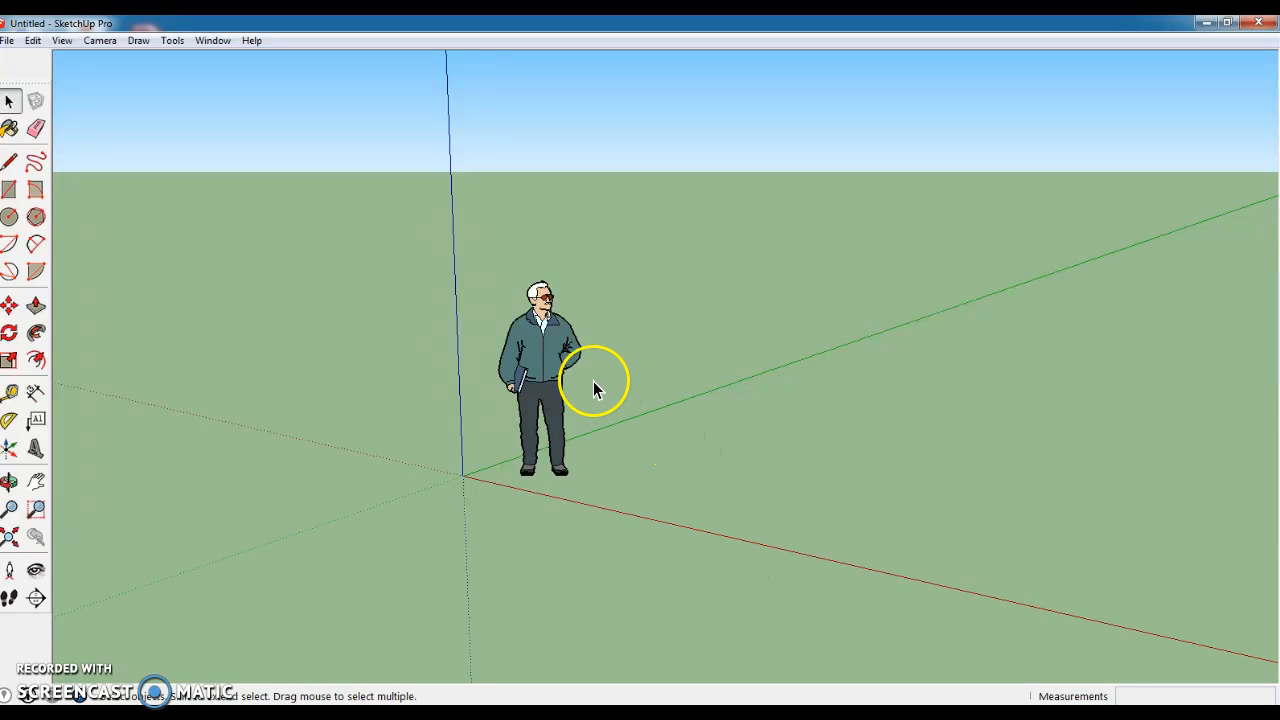
scroll(408, 526, down, 3)
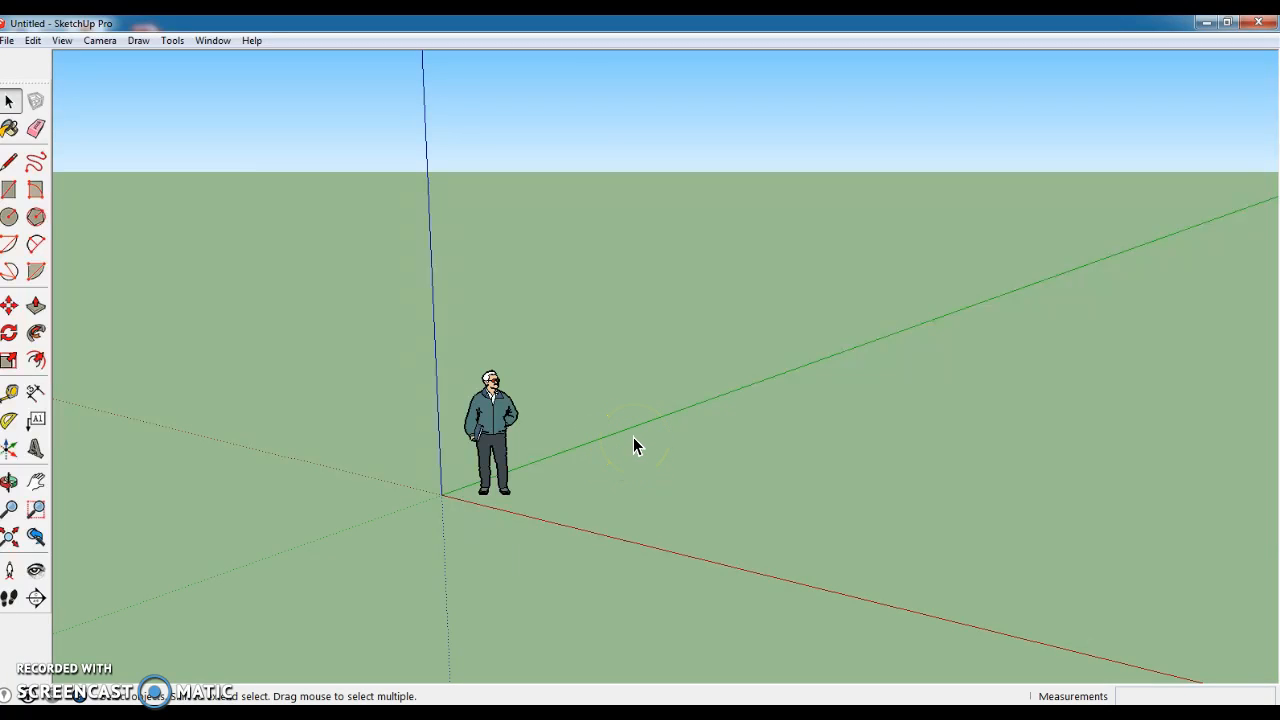
click(496, 424)
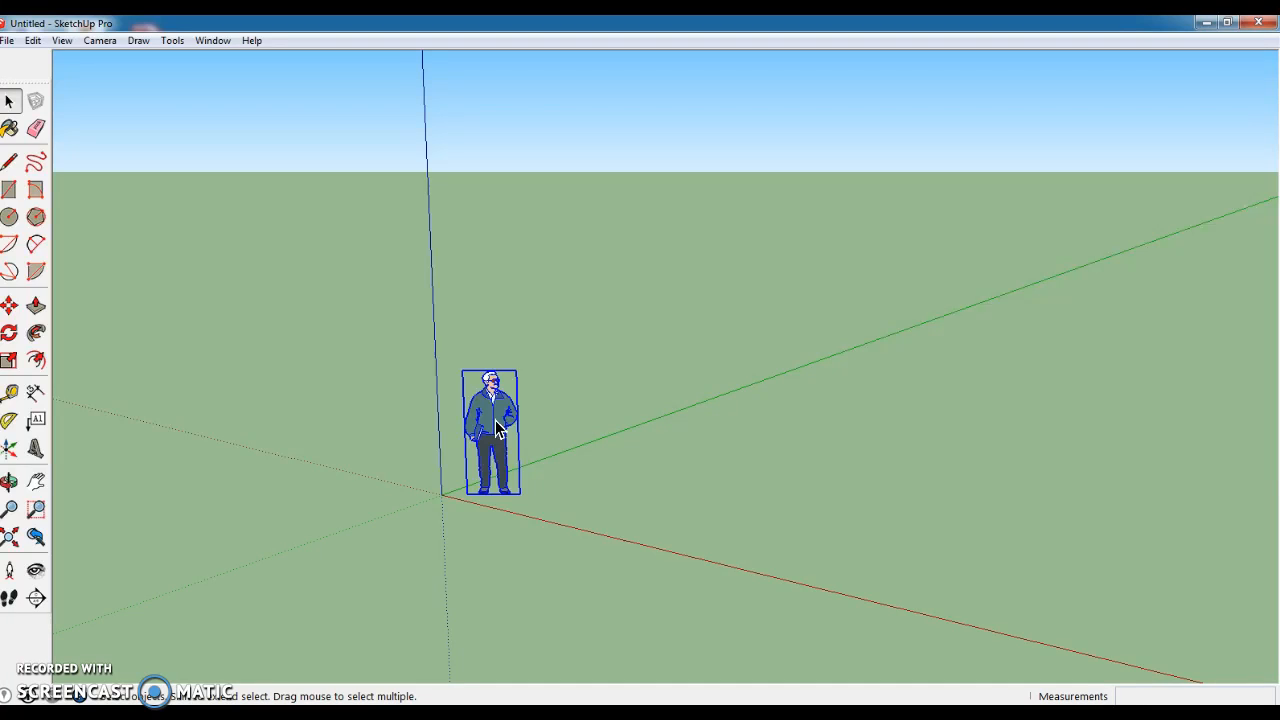
key(Delete)
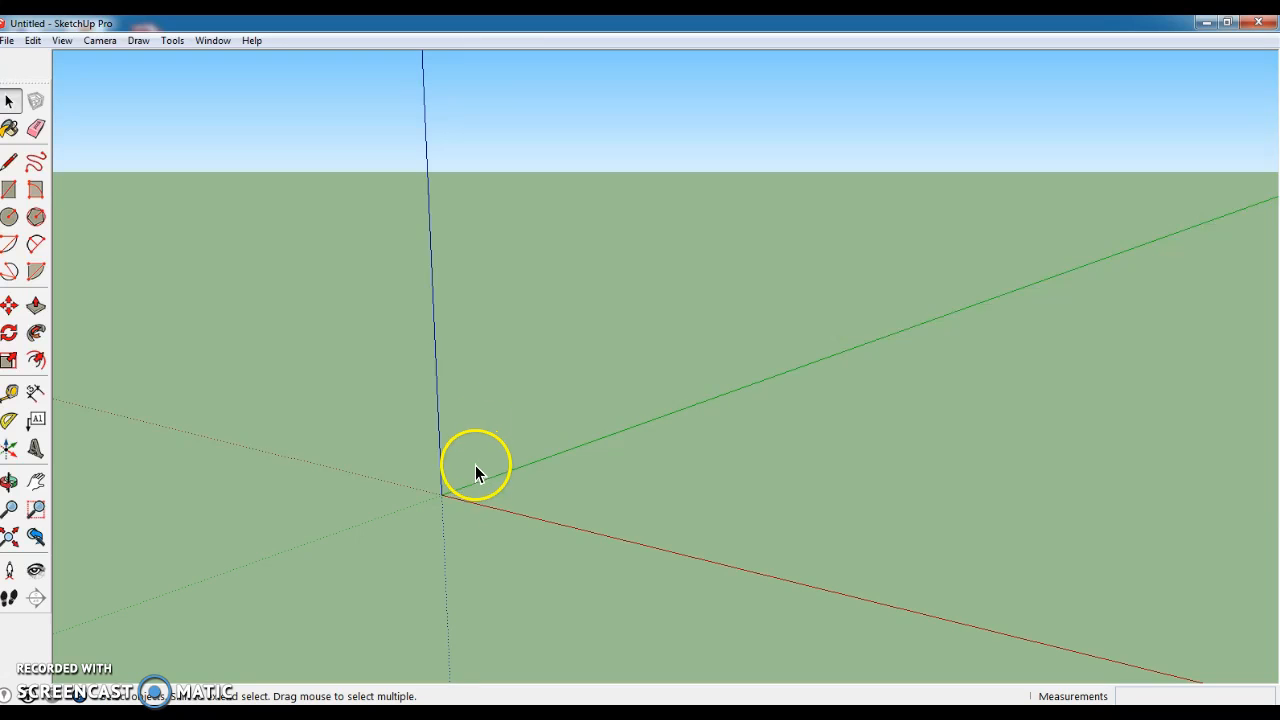
Draw a 2 by 2 inch rectangle on the ground plane between the red and green axes.
scroll(712, 496, down, 2)
scroll(712, 496, up, 5)
scroll(712, 496, down, 4)
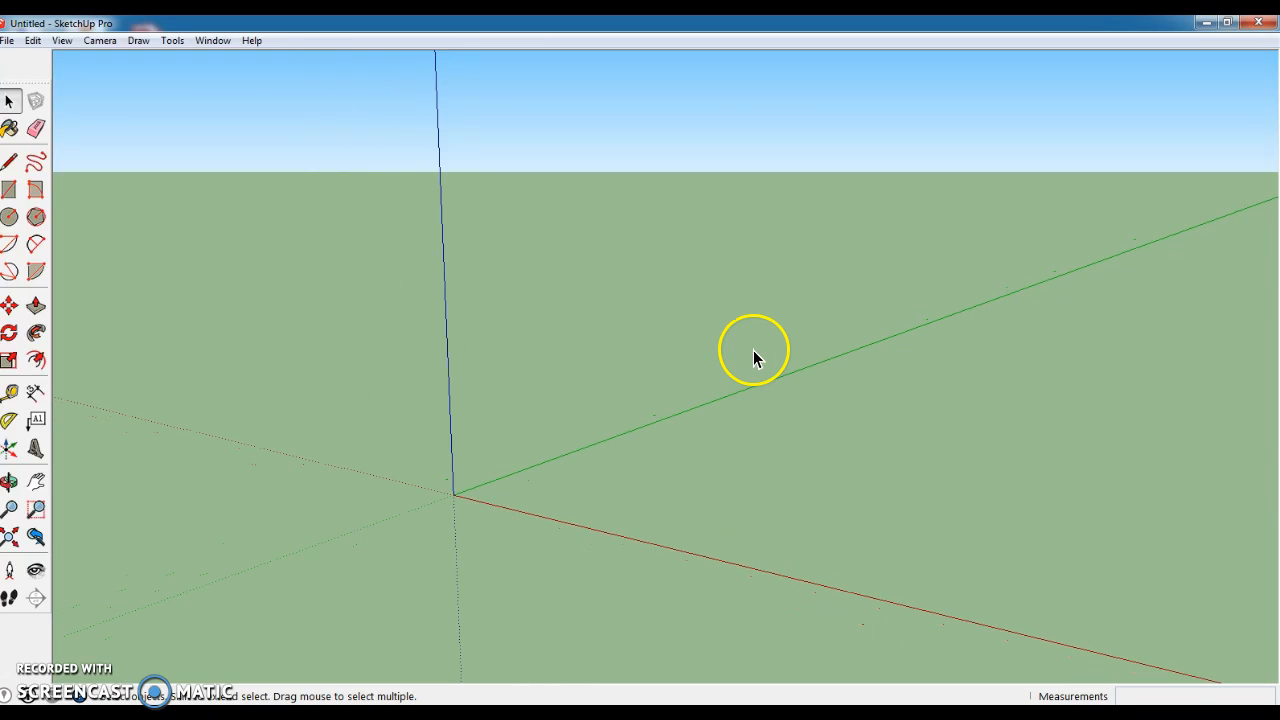
key(o)
drag(771, 343, 806, 357)
key(space)
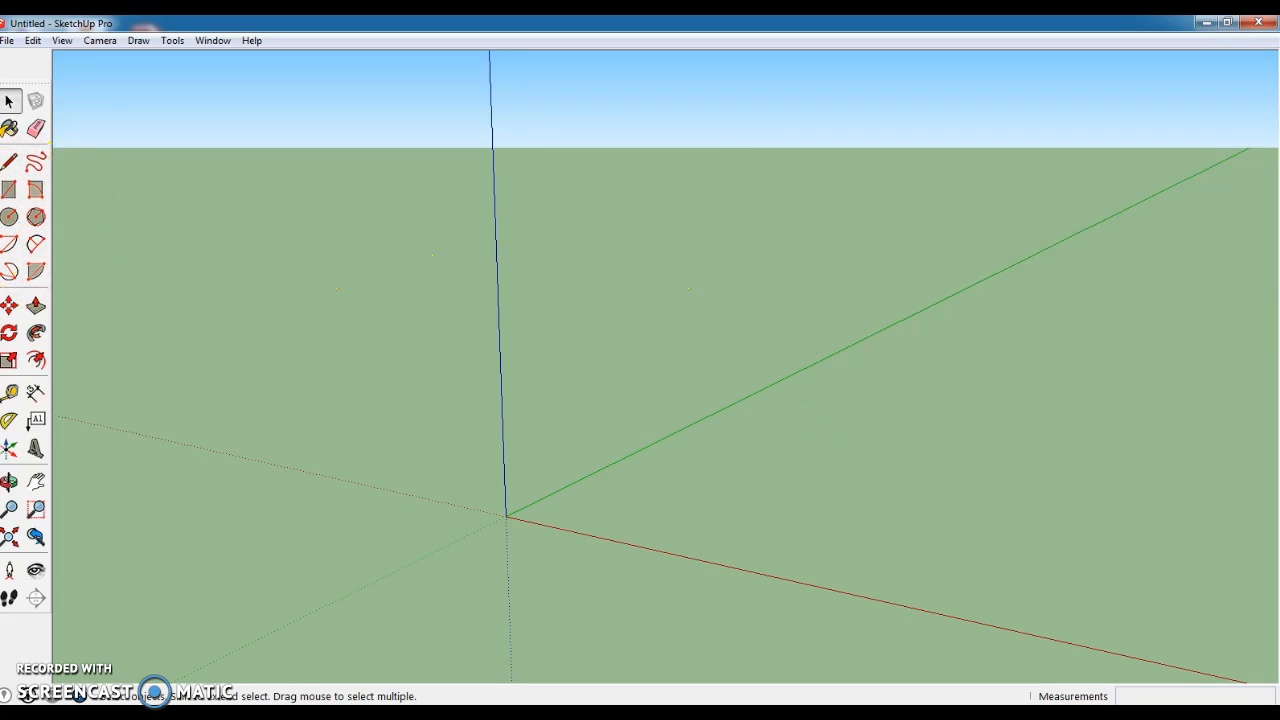
click(11, 193)
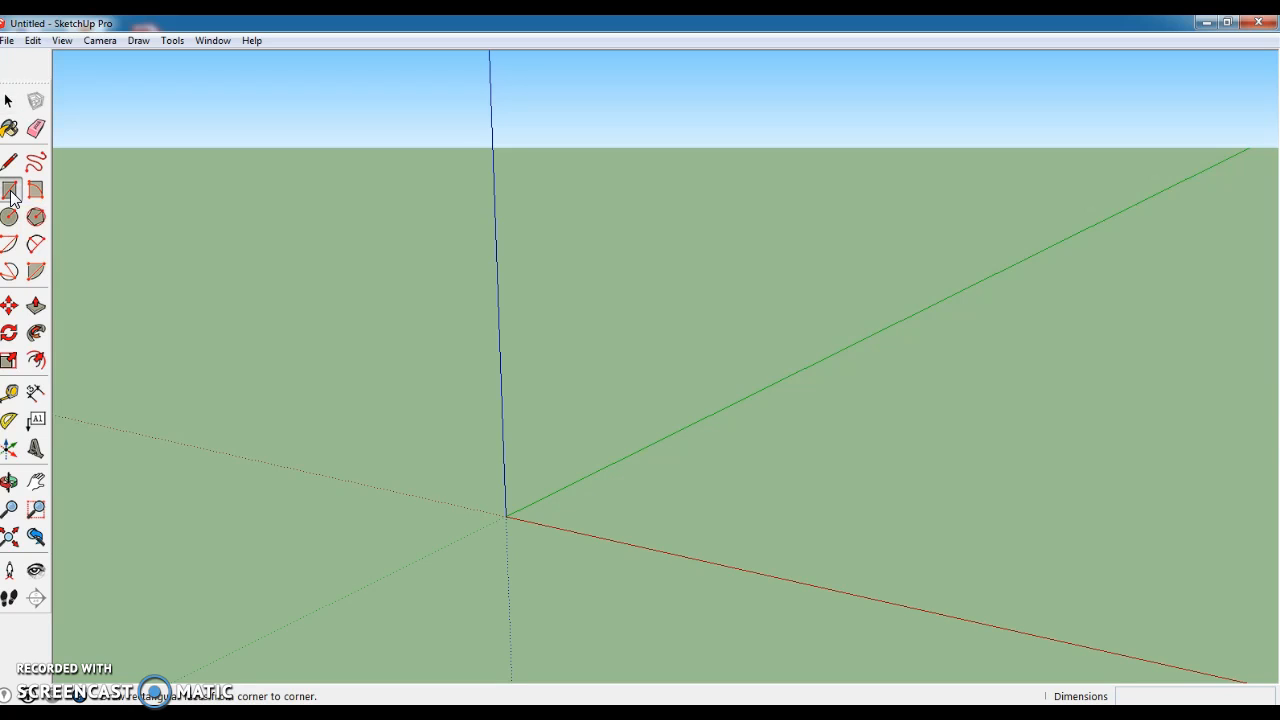
click(660, 488)
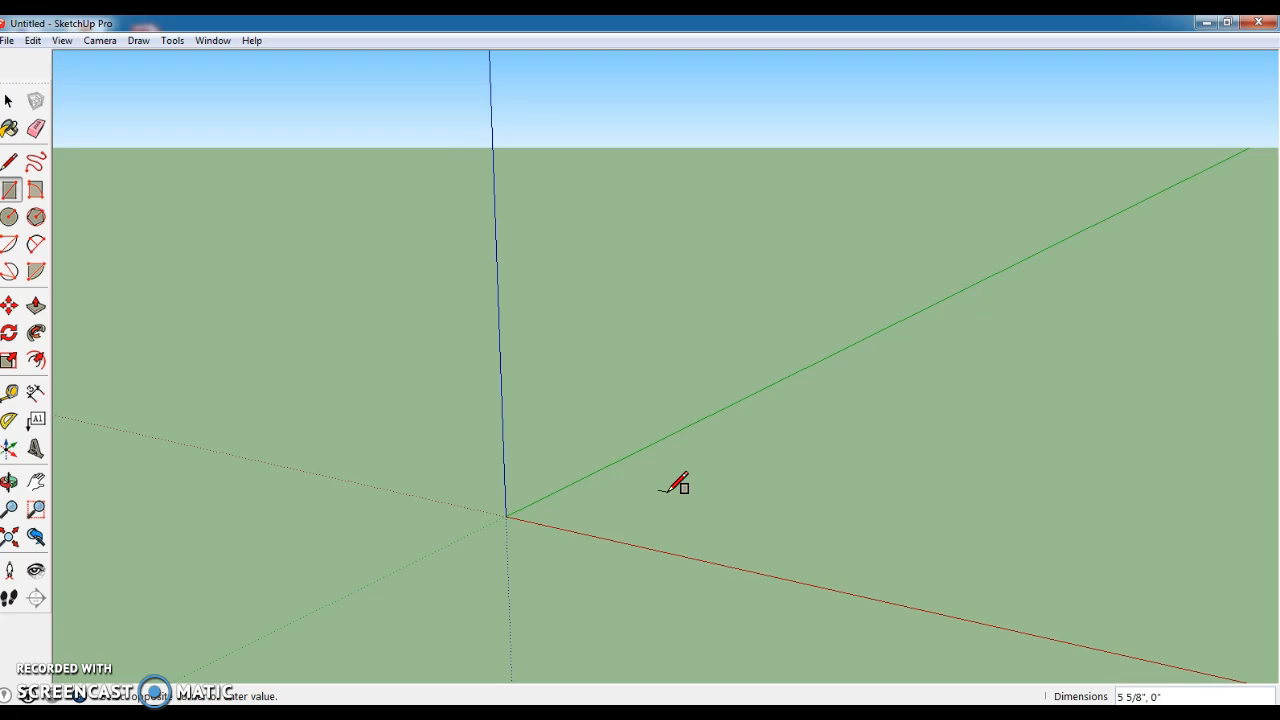
click(752, 465)
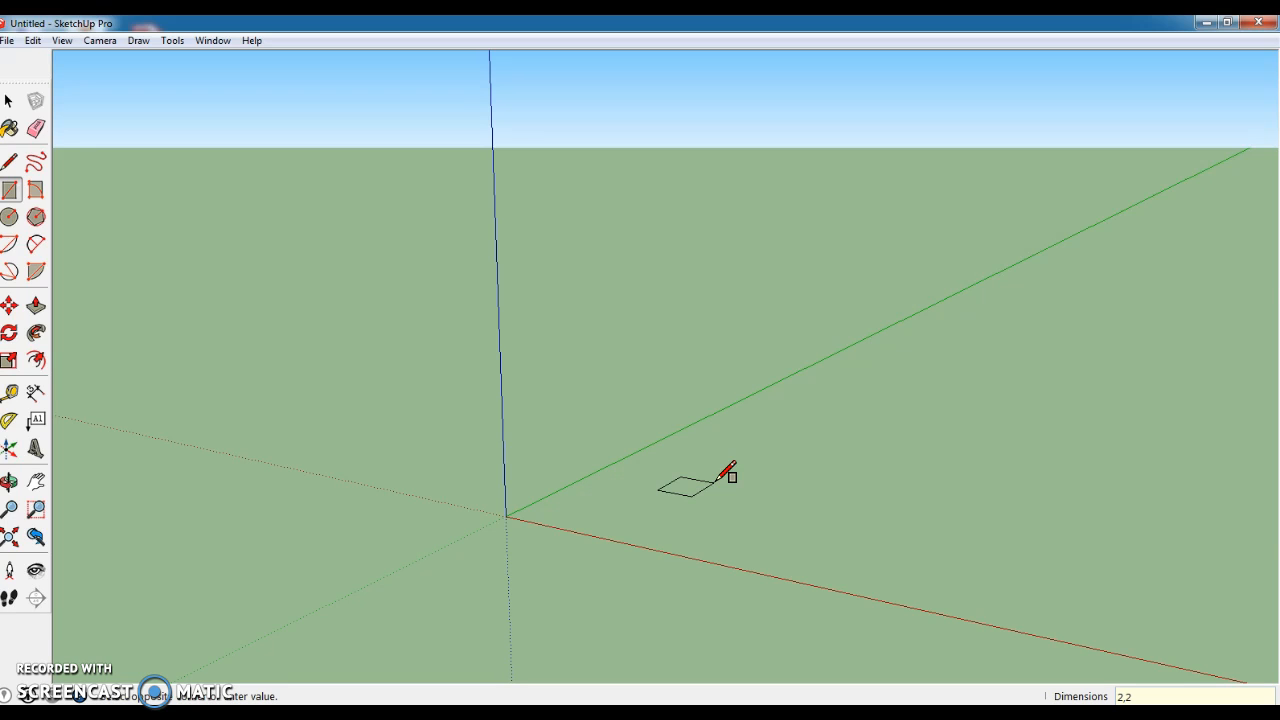
key(Return)
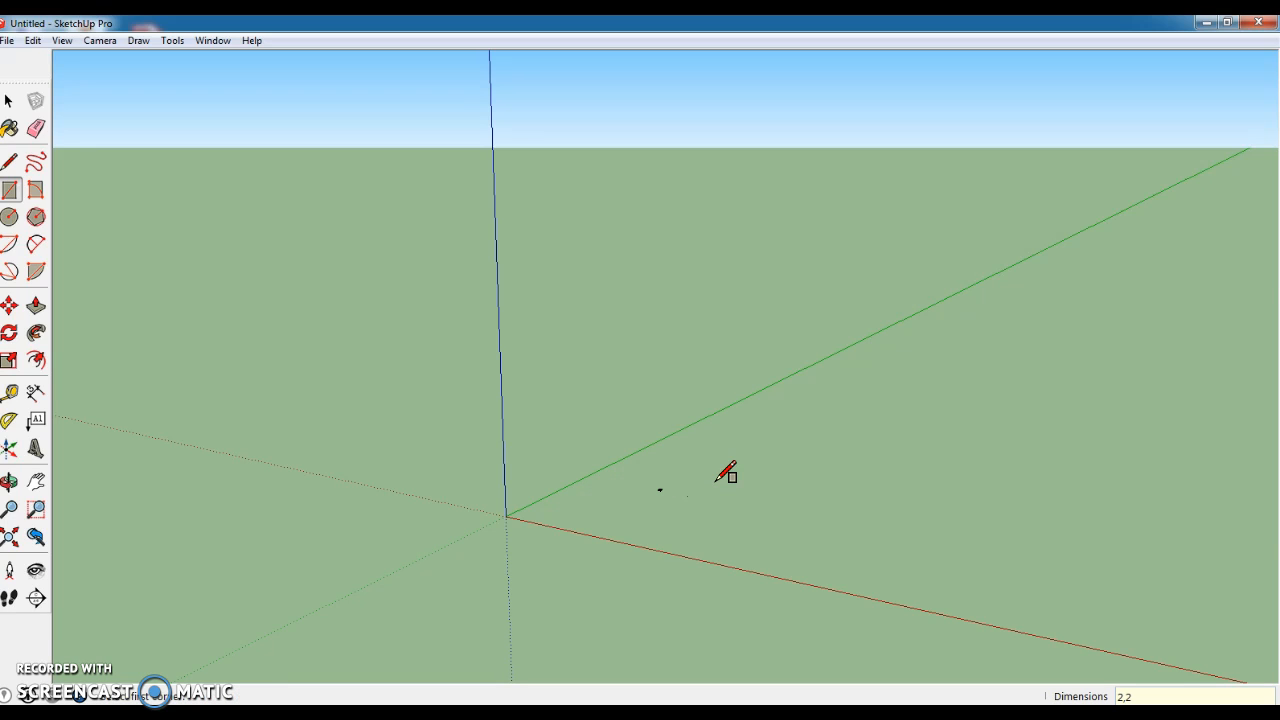
Push/Pull the square face up 2 inches to form a cube.
scroll(660, 485, up, 3)
scroll(652, 490, up, 5)
scroll(656, 488, up, 6)
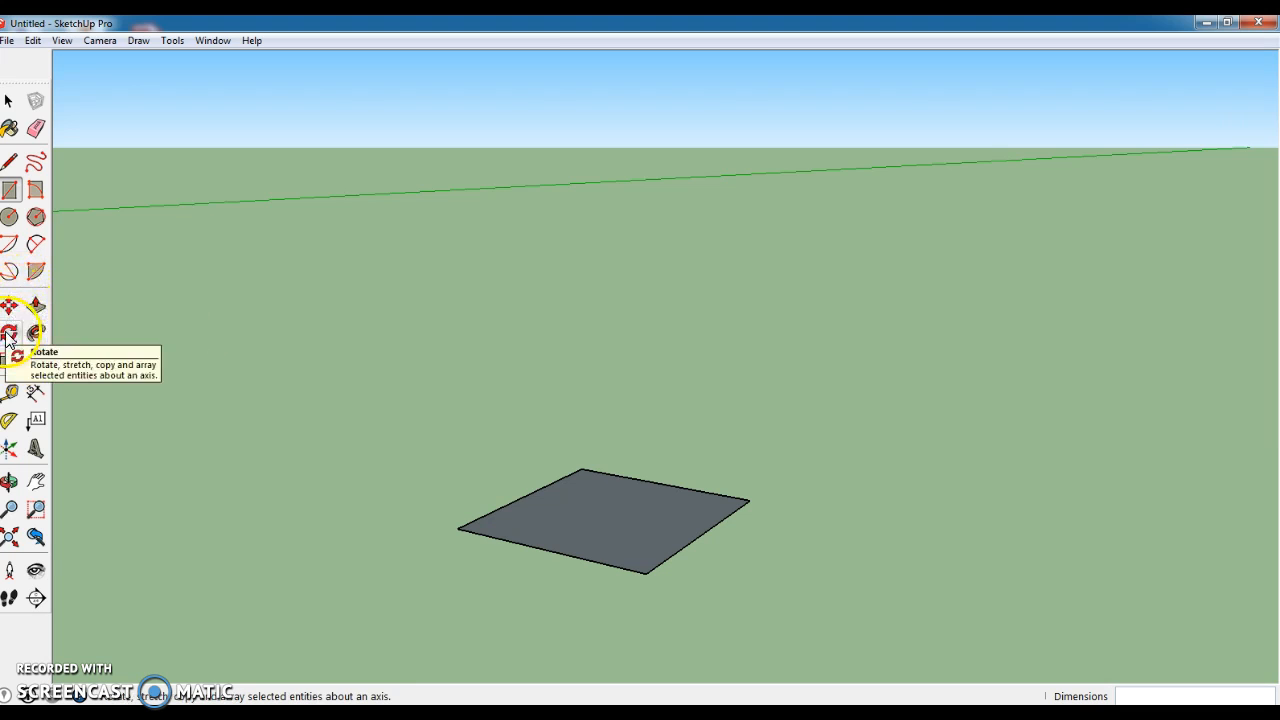
click(36, 306)
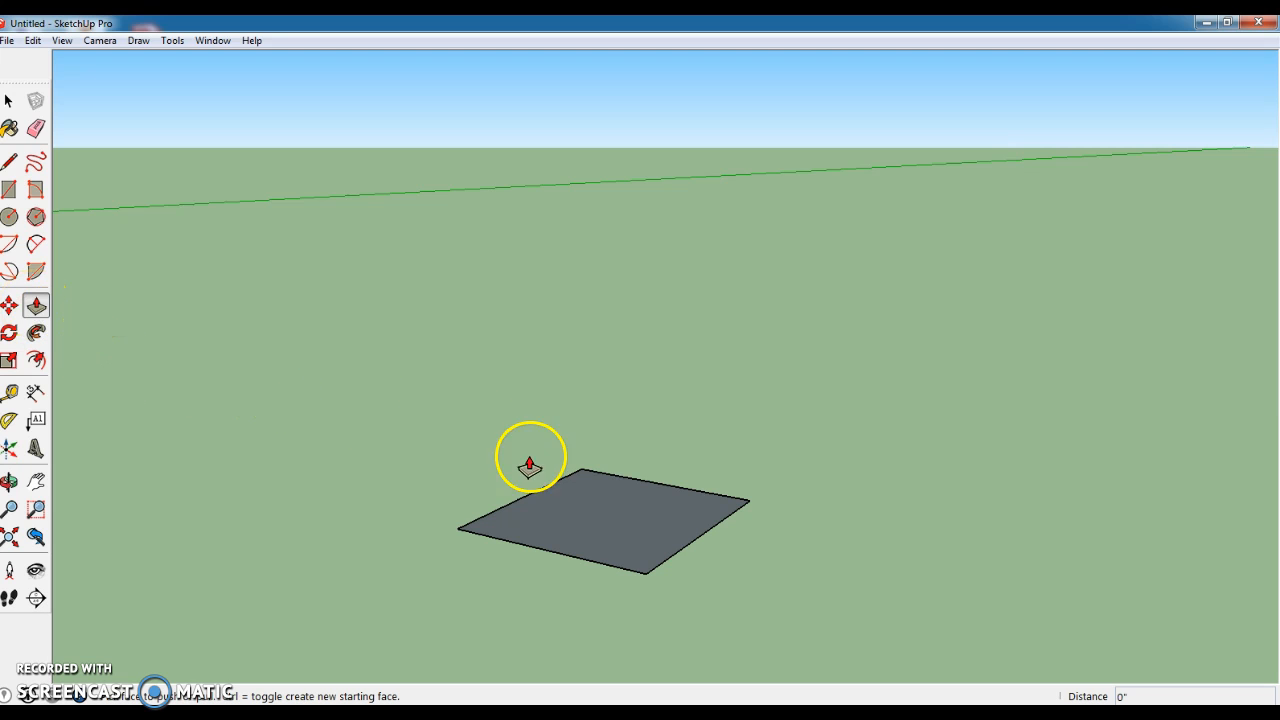
click(644, 540)
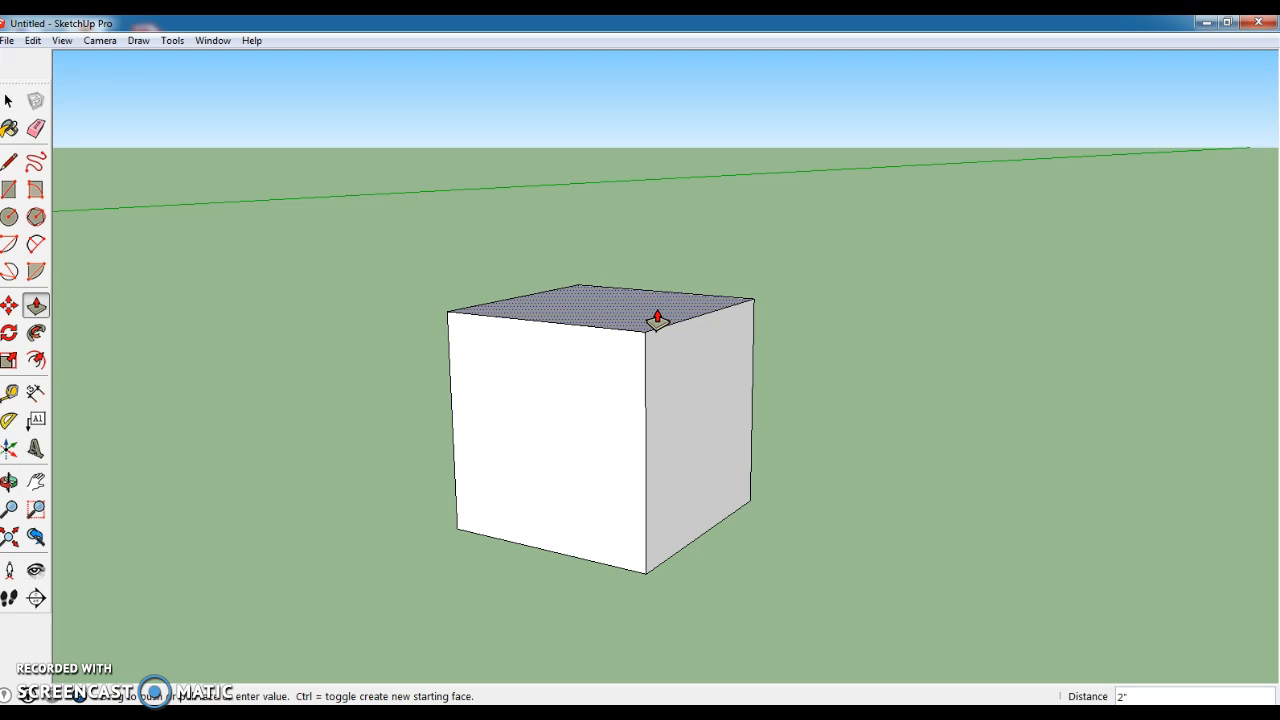
click(655, 318)
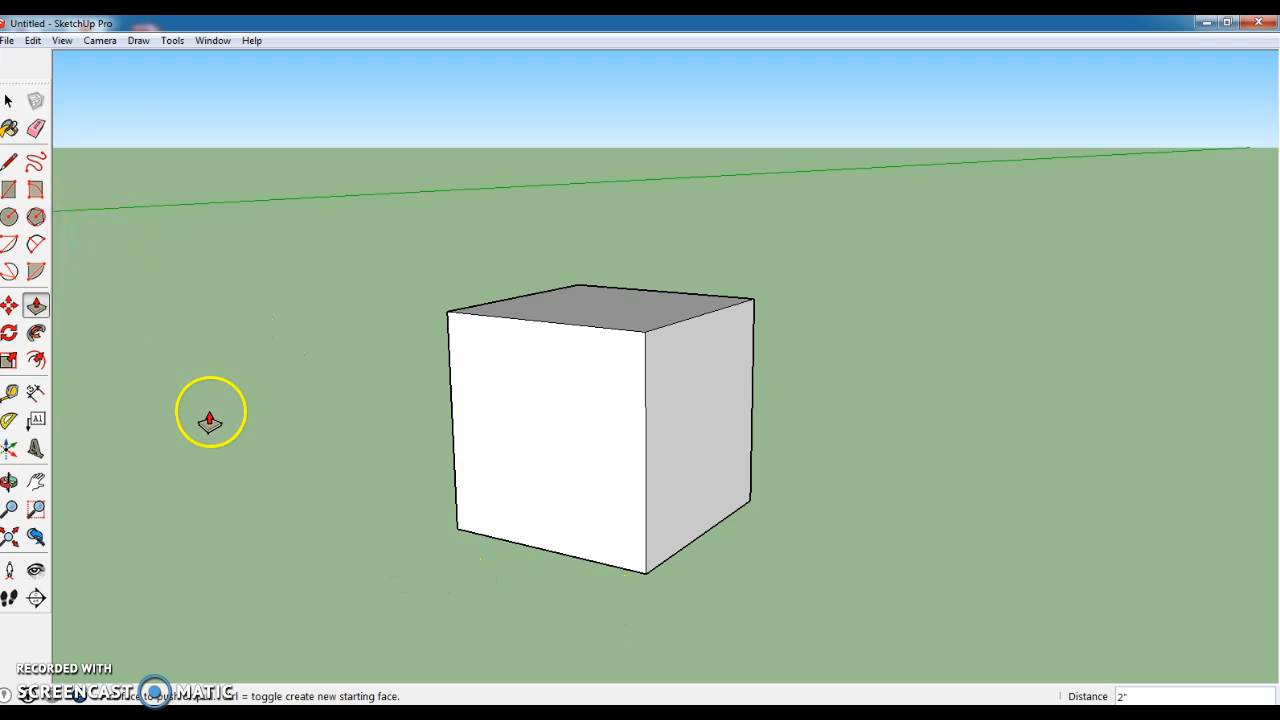
Draw two corner-to-corner diagonal lines across the cube's front face to locate its centre.
key(o)
drag(206, 423, 429, 346)
key(p)
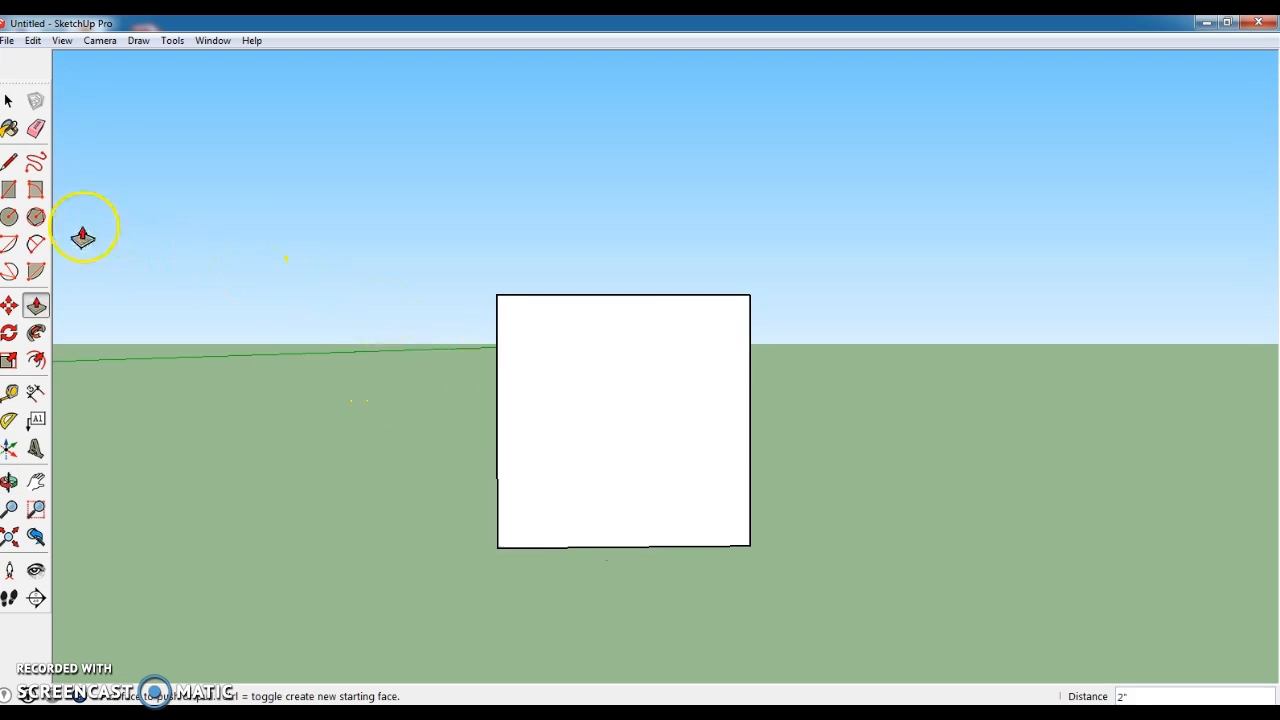
click(9, 217)
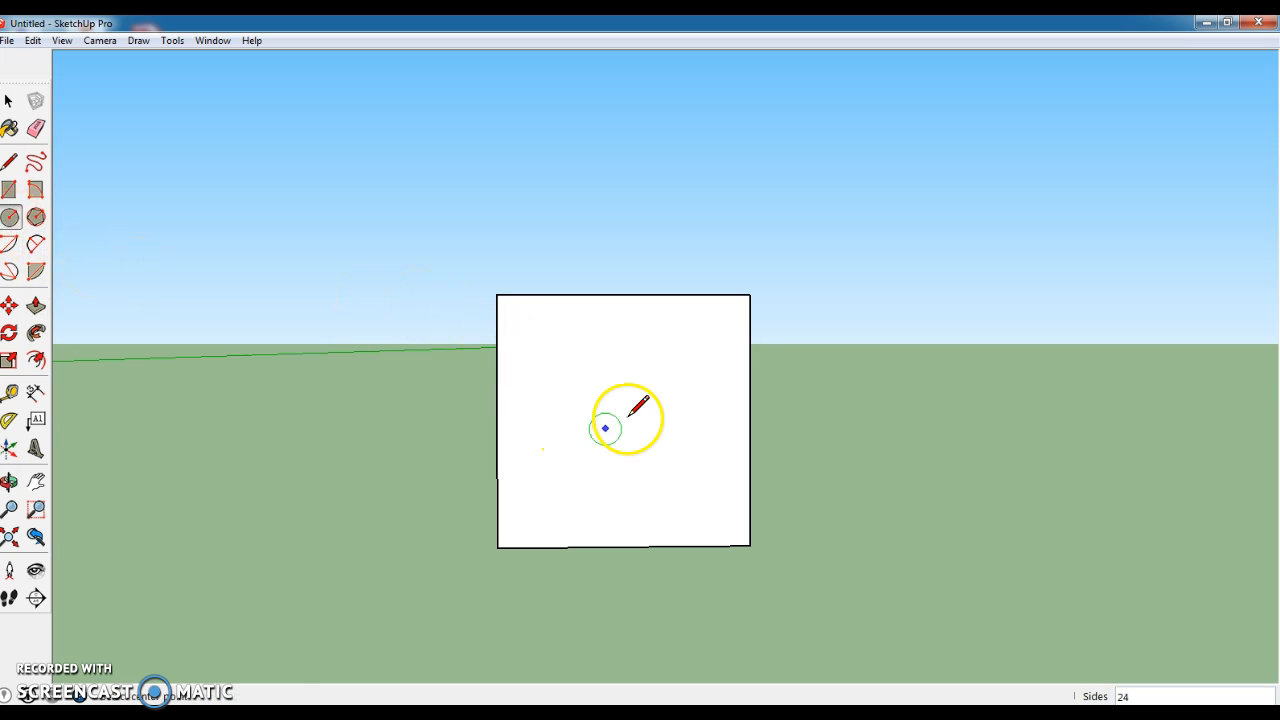
click(9, 190)
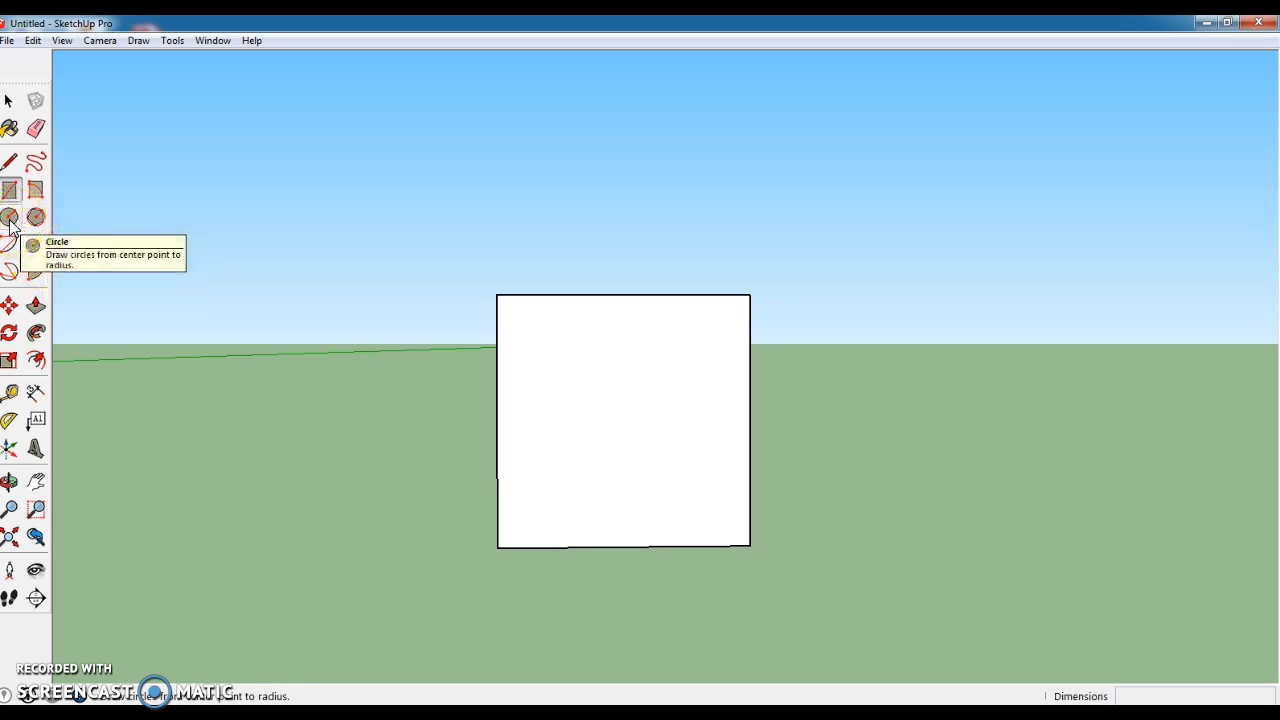
click(9, 162)
click(497, 295)
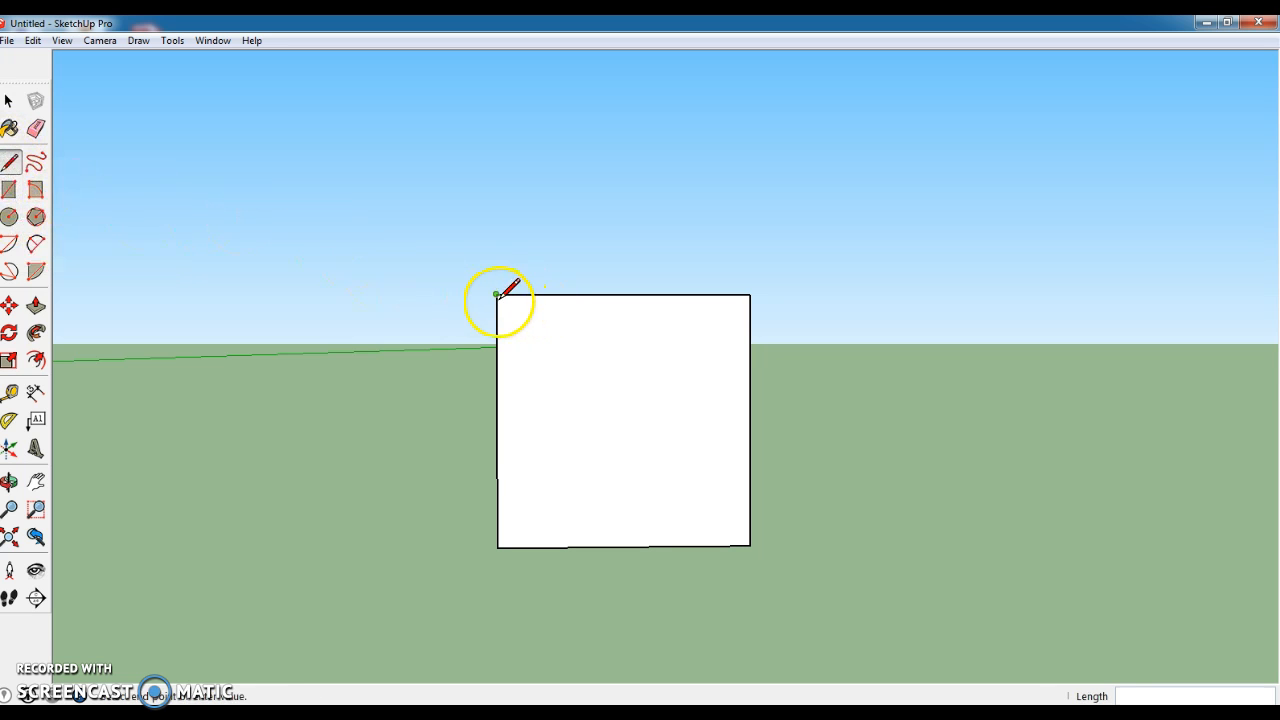
click(749, 546)
click(749, 295)
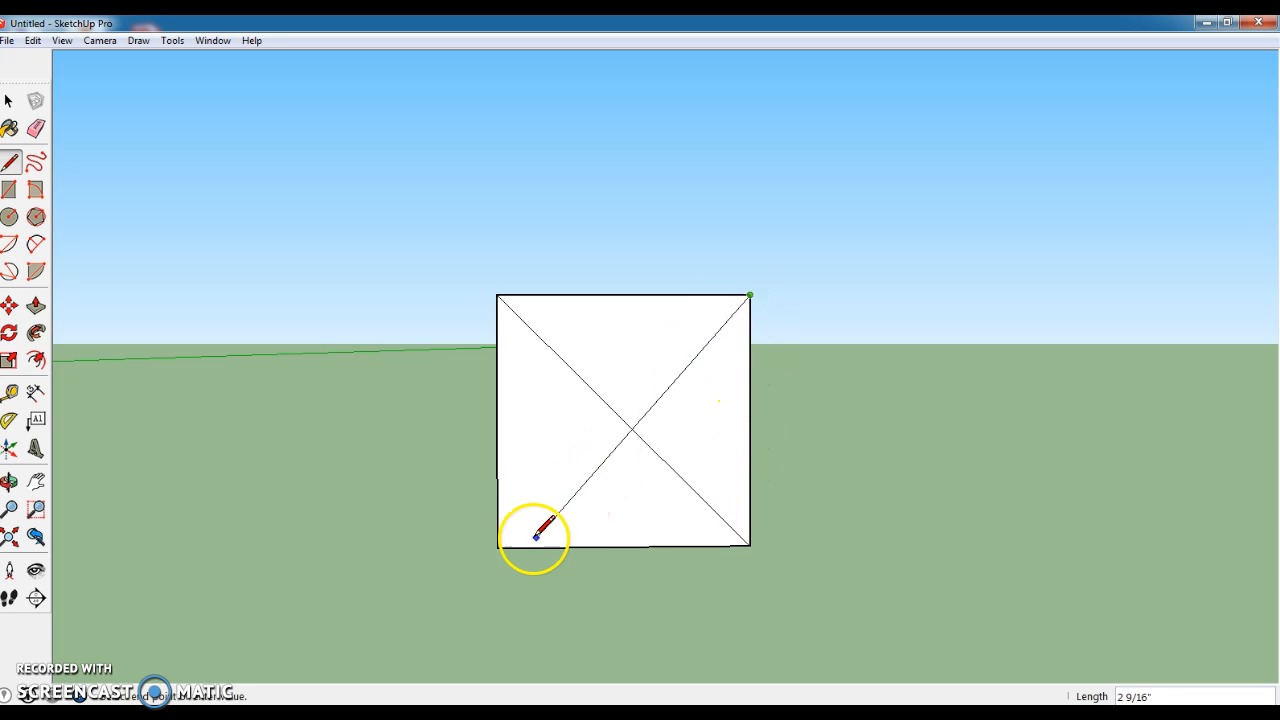
click(498, 546)
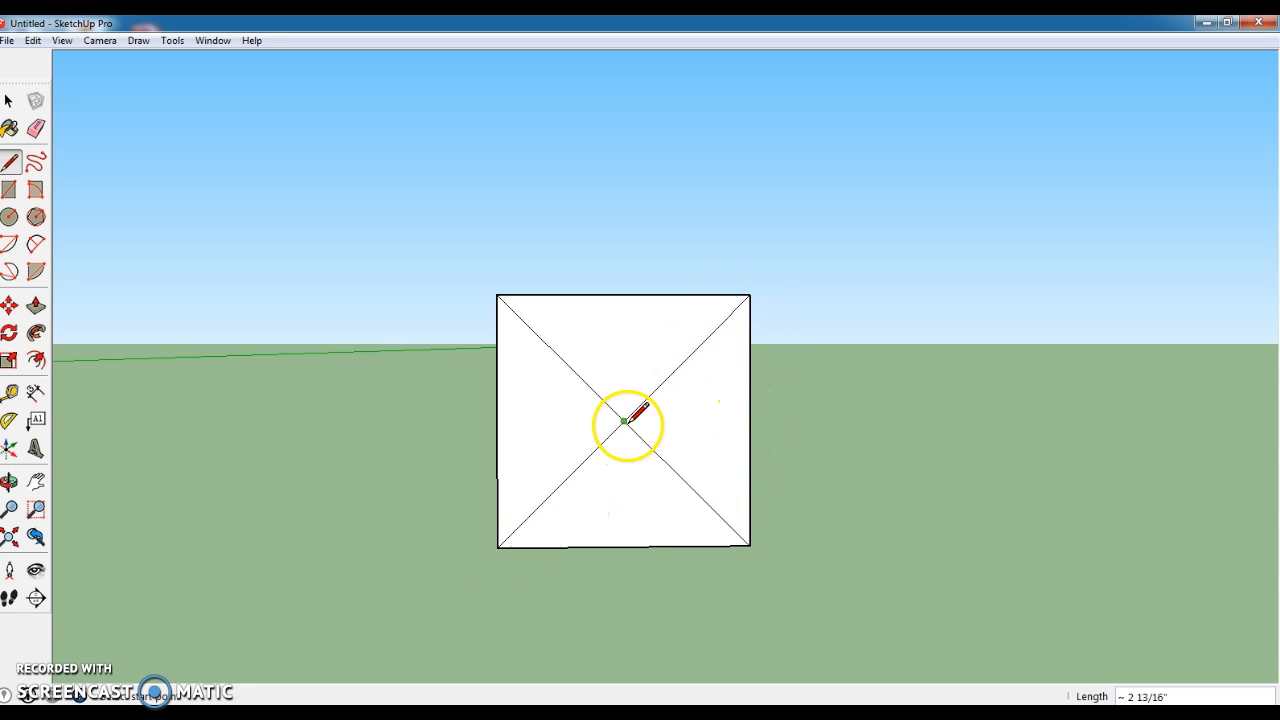
Draw a circle on the front face, centred on the intersection of the two diagonals.
click(9, 216)
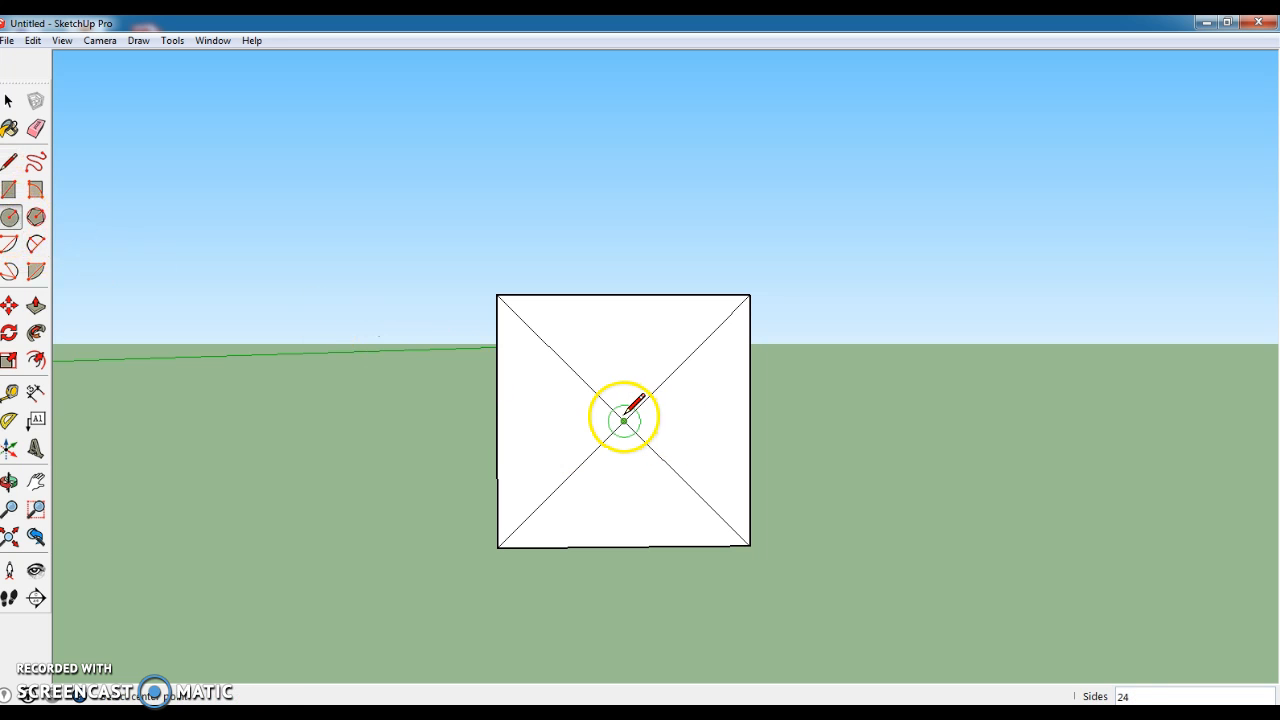
click(624, 420)
click(674, 372)
Erase the diagonal lines and the circle from the cube's front face.
click(36, 128)
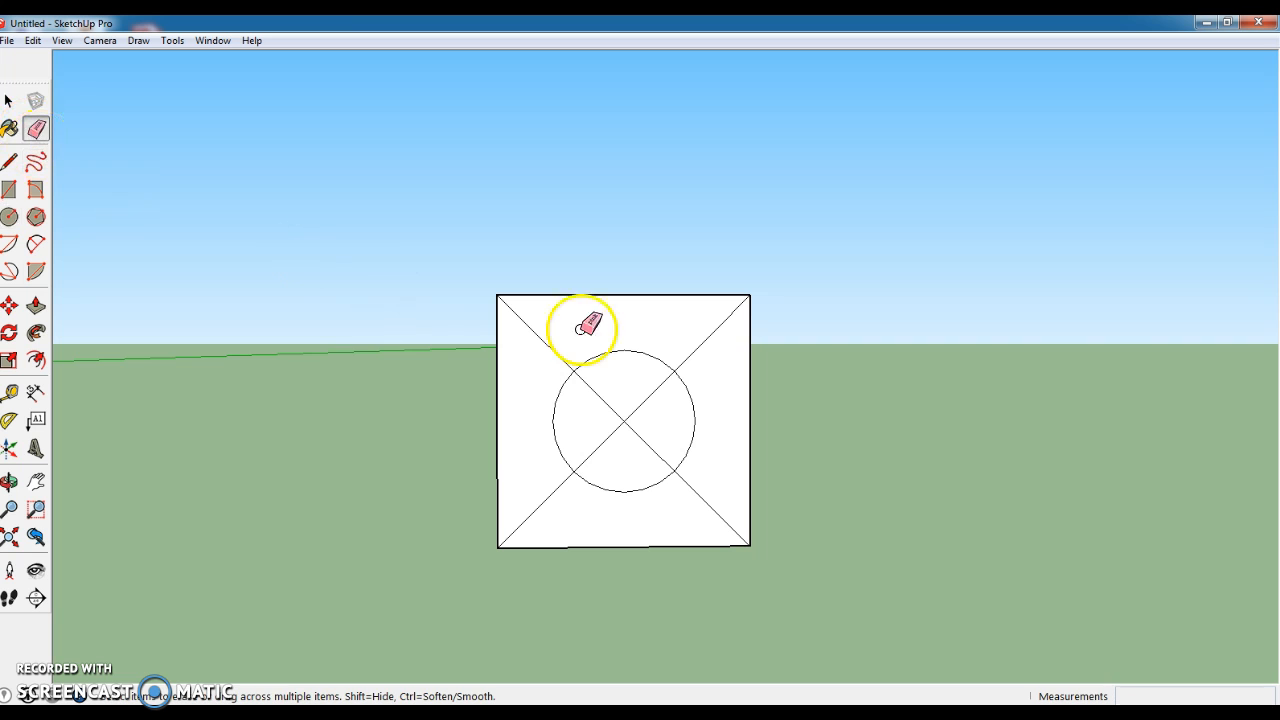
mouse_move(563, 348)
mouse_down()
mouse_move(540, 435)
mouse_move(574, 506)
mouse_move(677, 497)
mouse_move(717, 414)
mouse_move(691, 333)
mouse_up()
mouse_move(629, 389)
mouse_down()
mouse_move(597, 420)
mouse_move(657, 414)
mouse_move(626, 398)
mouse_up()
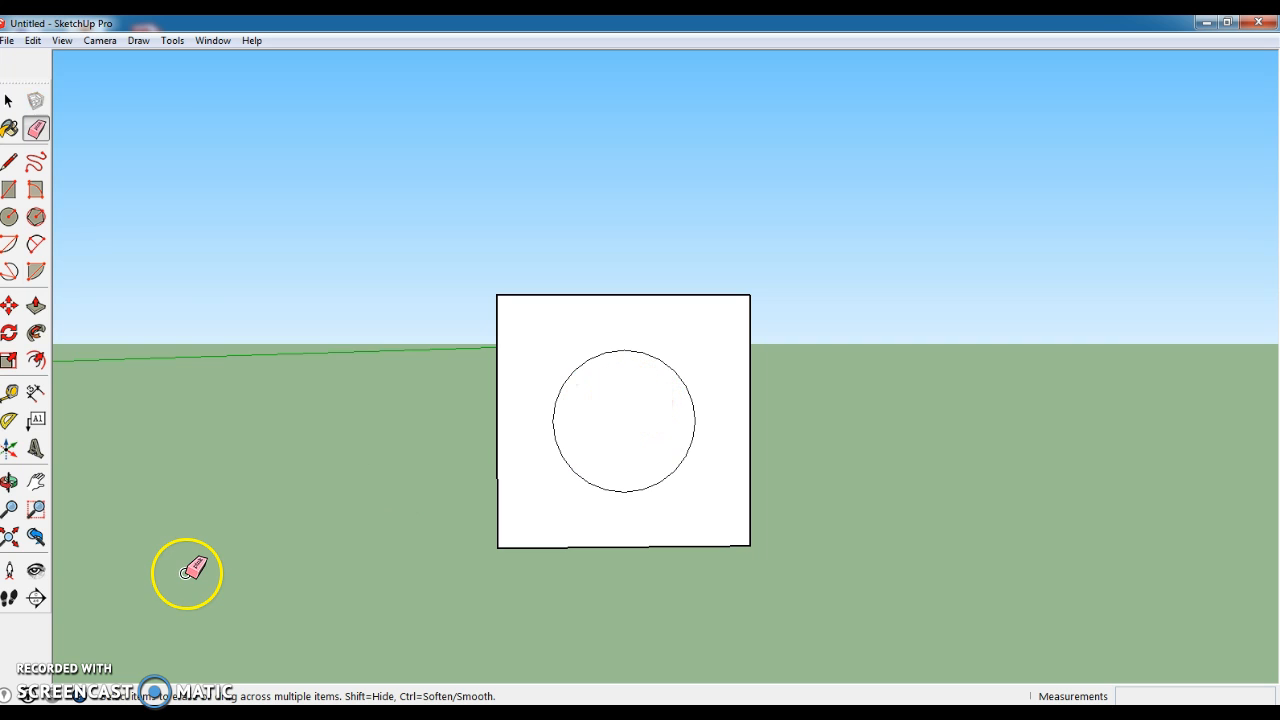
mouse_move(526, 349)
mouse_down()
mouse_move(594, 380)
mouse_move(600, 400)
mouse_up()
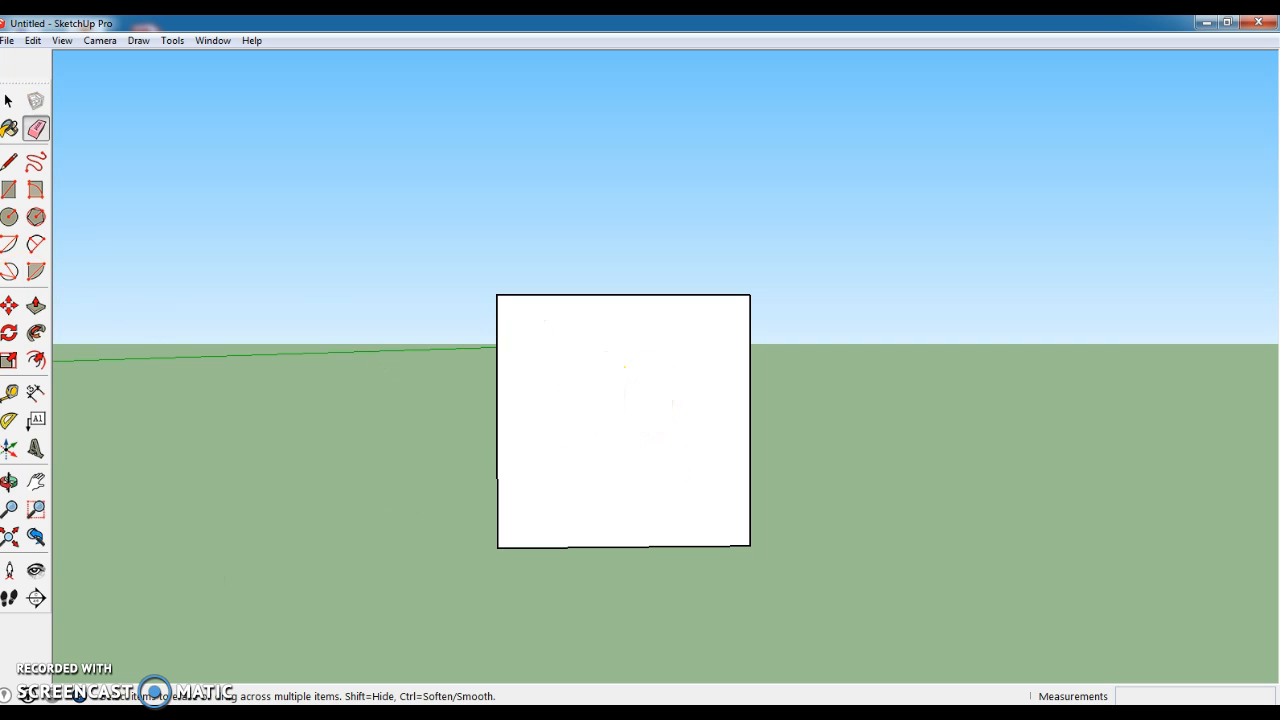
Draw a circle with a radius of about 9/16 inch at the front face's centre, inferred from the edge midpoints.
click(9, 216)
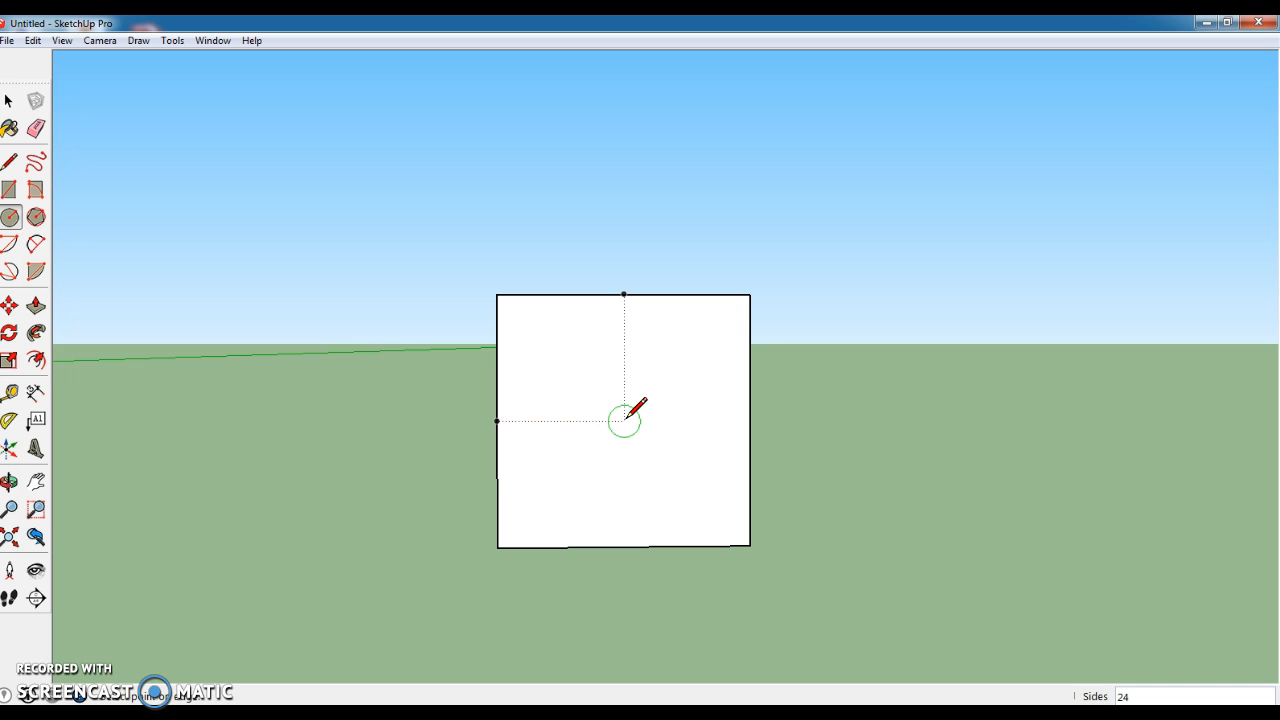
click(673, 368)
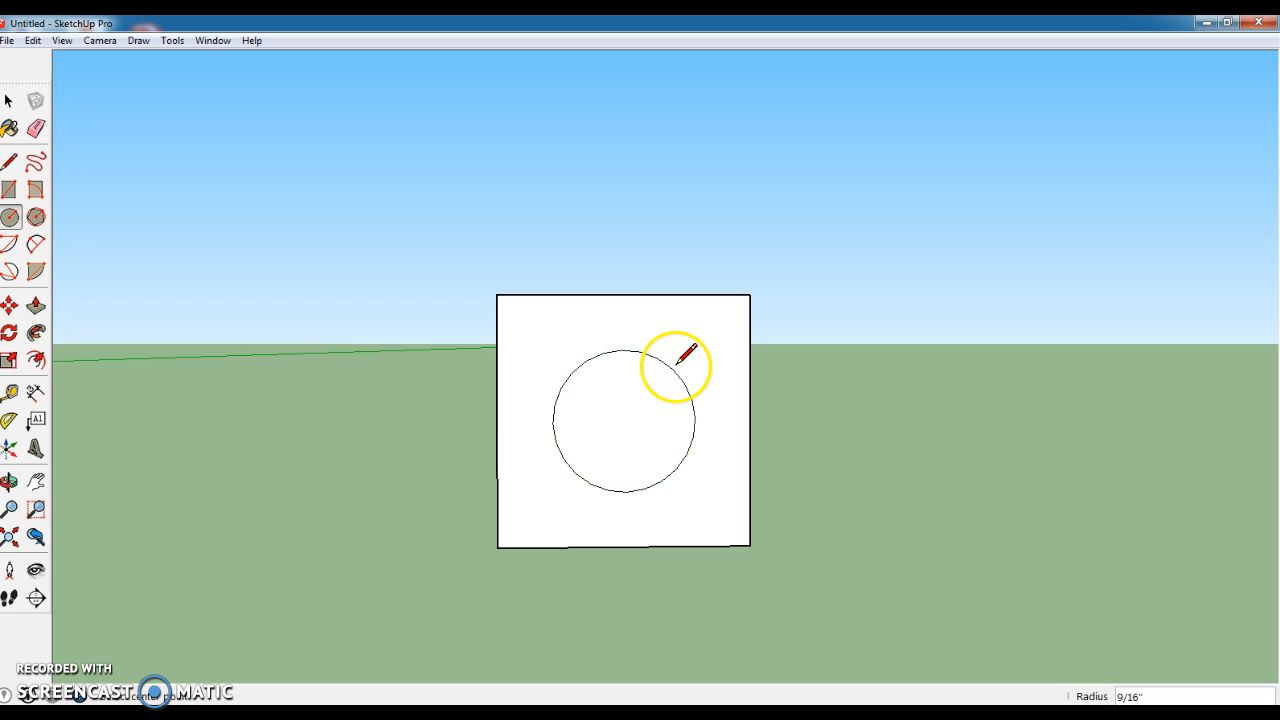